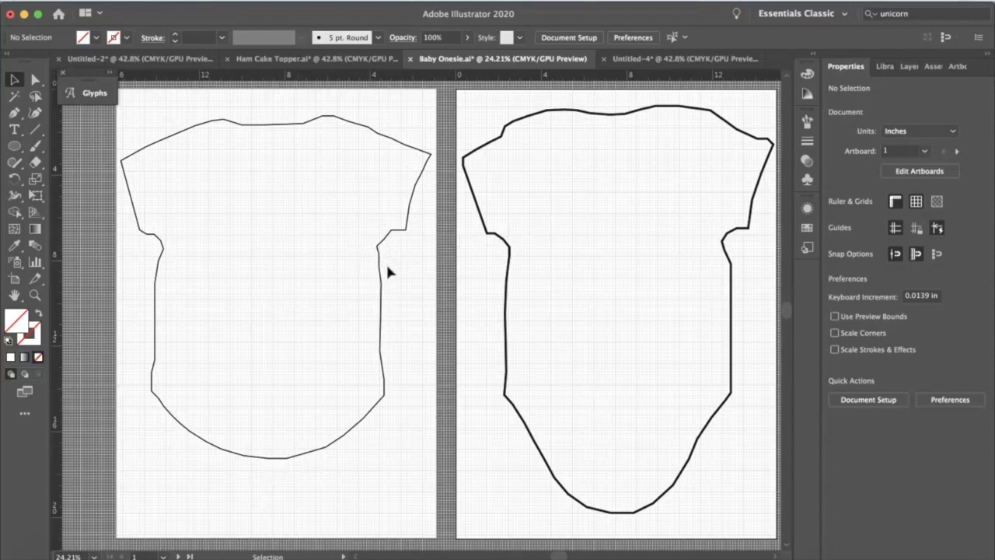
Show the library graphics, isolate the shorter onesie outline's path and enable Draw Inside mode for it
left_click(889, 68)
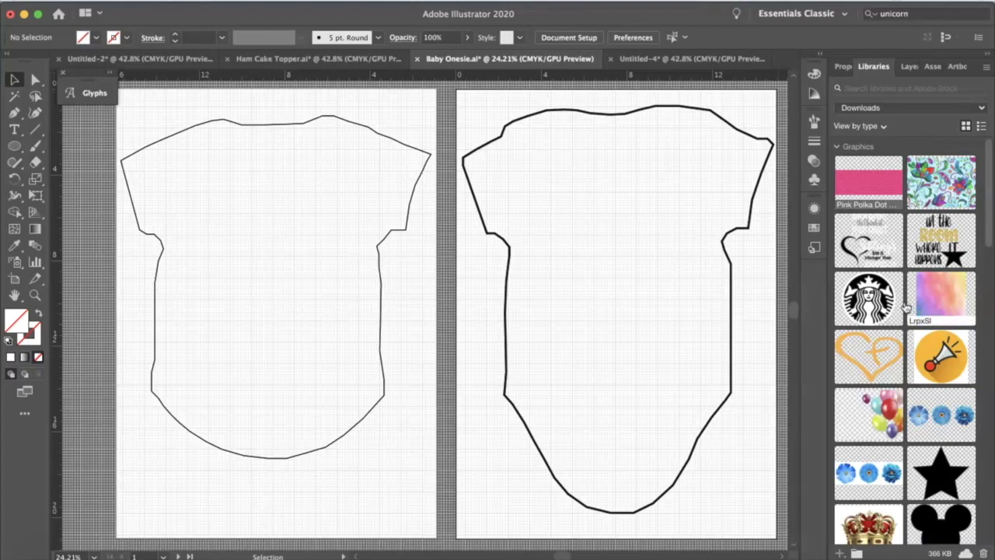
double_click(174, 140)
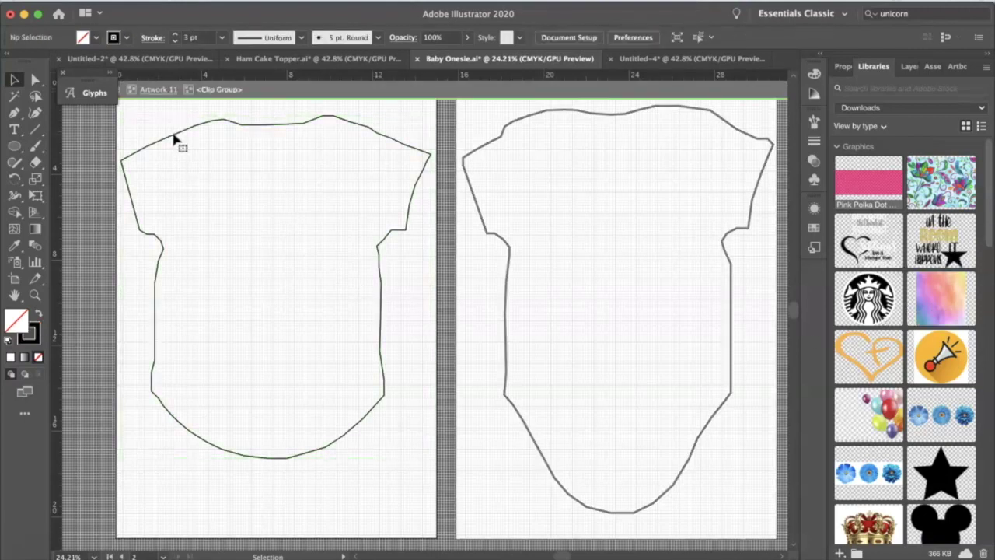
left_click(174, 138)
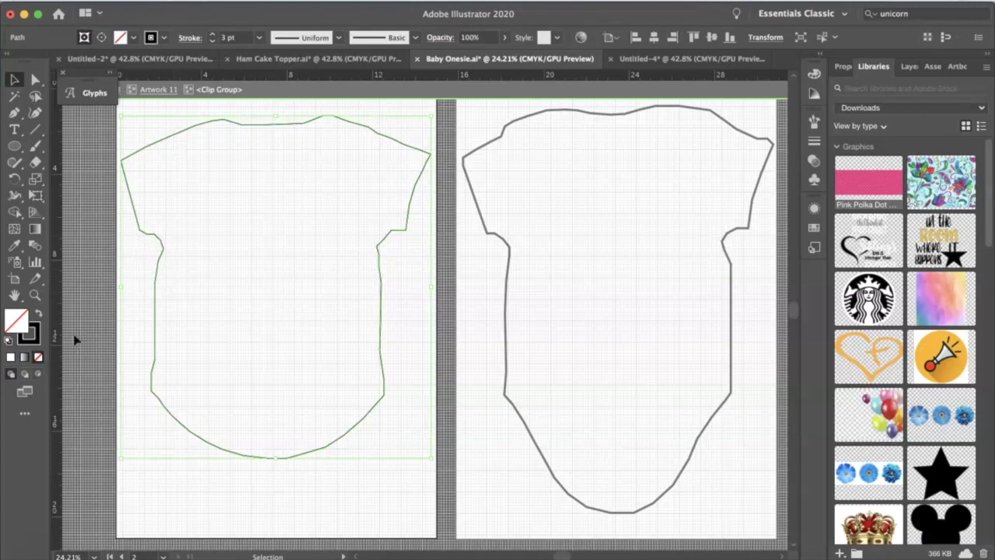
left_click(40, 375)
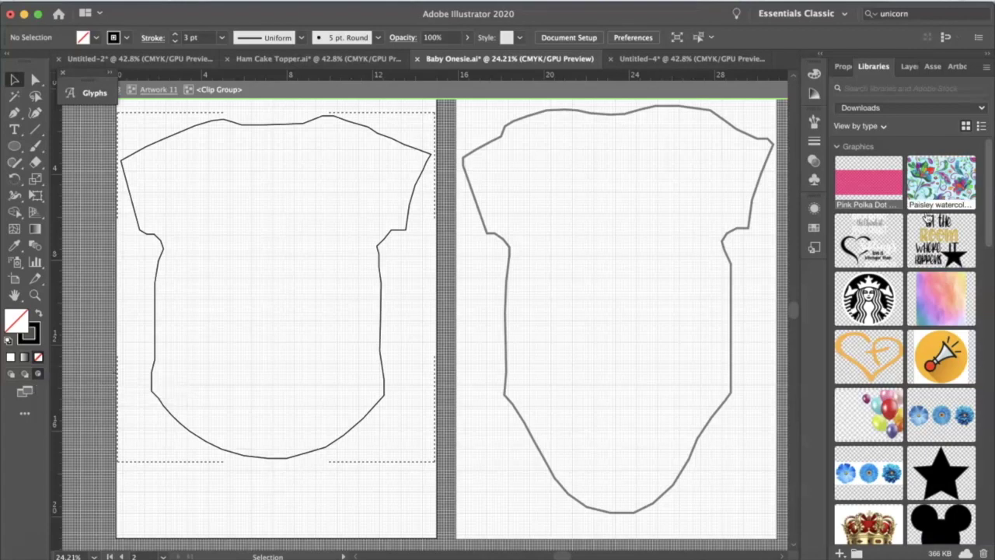
Place the watercolor library graphic inside the shorter onesie outline and stretch it to cover the whole shape
left_click_drag(934, 298, 288, 296)
left_click(286, 296)
left_click_drag(333, 395, 166, 229)
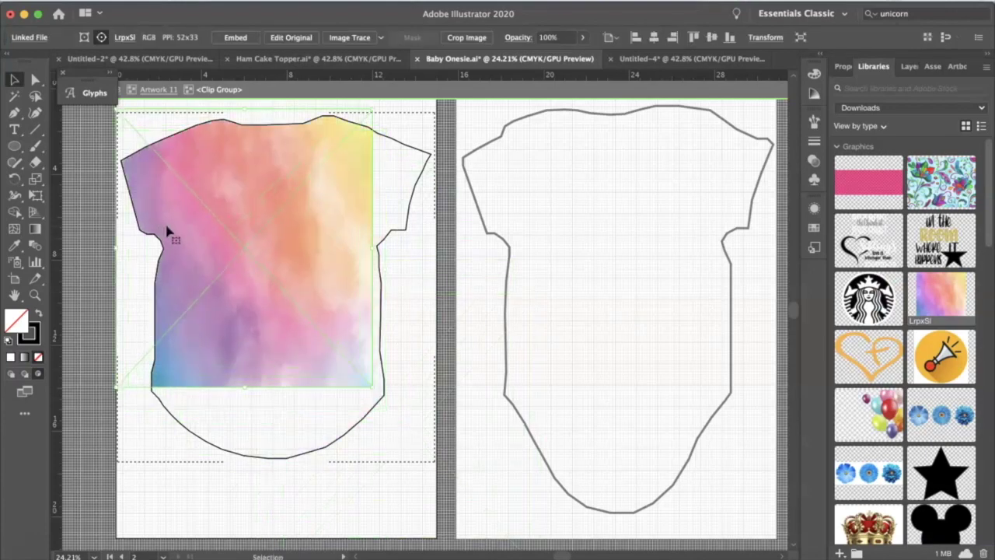
left_click_drag(373, 386, 433, 488)
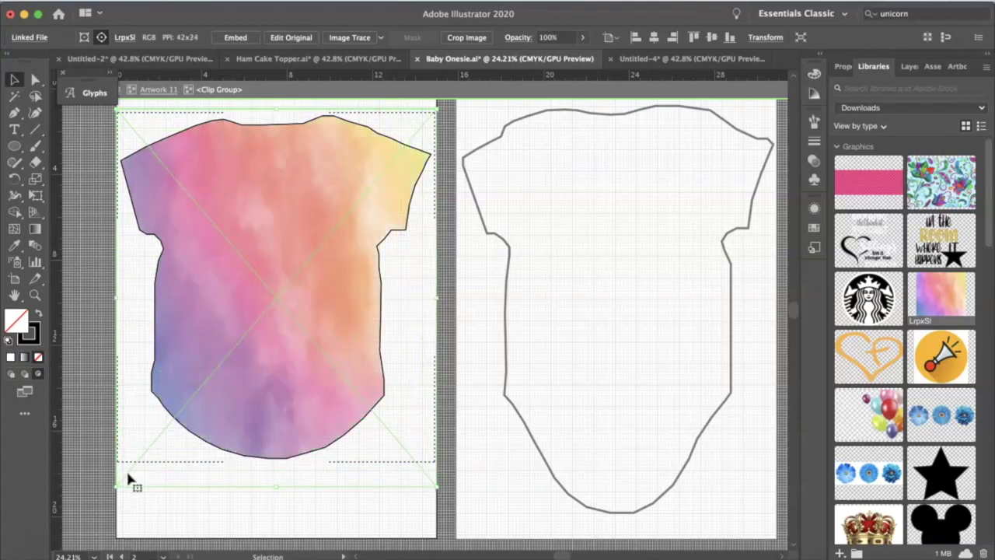
Isolate the longer onesie outline's path within its clip group and enable Draw Inside mode for it
left_click(504, 389)
left_click(504, 390)
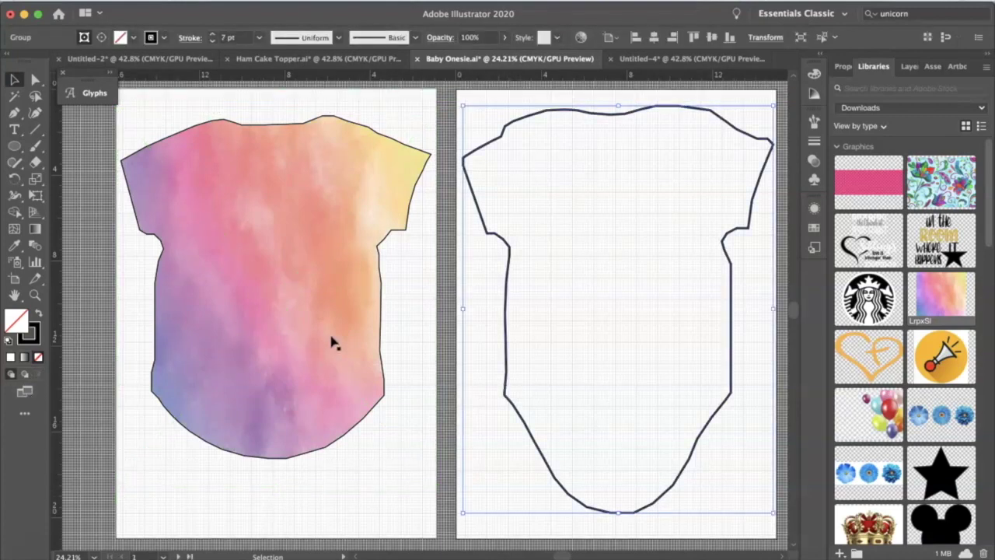
double_click(510, 259)
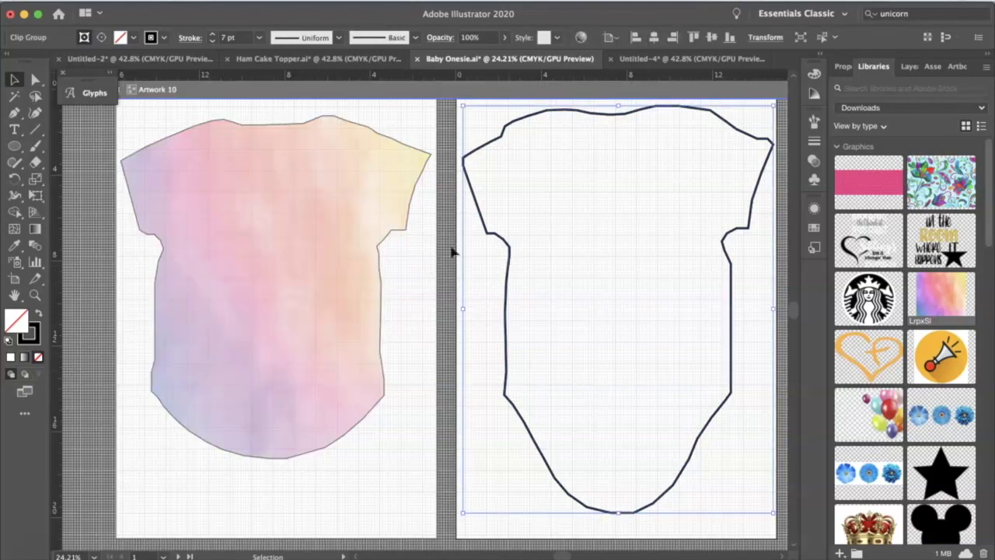
double_click(492, 235)
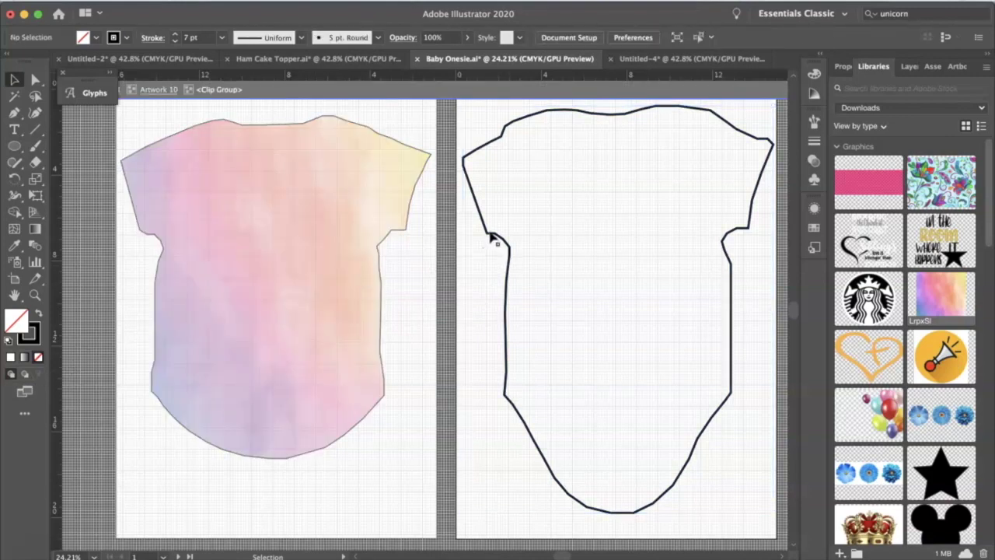
left_click(492, 236)
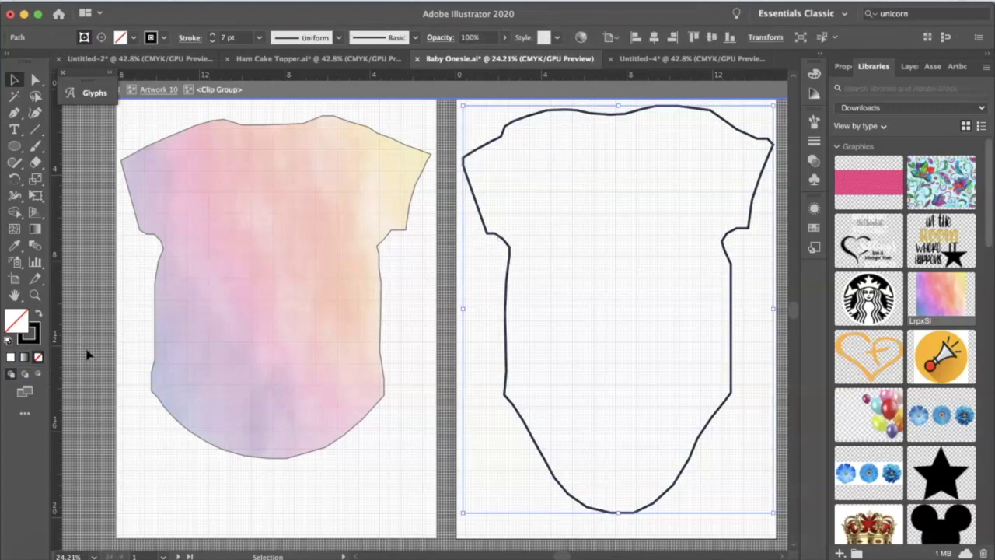
left_click(40, 377)
Place the watercolor graphic inside the longer onesie outline, stretch it over the shape down to the lower edge, and leave isolation mode
mouse_move(940, 304)
left_mouse_down()
mouse_move(673, 297)
mouse_move(620, 274)
left_mouse_up()
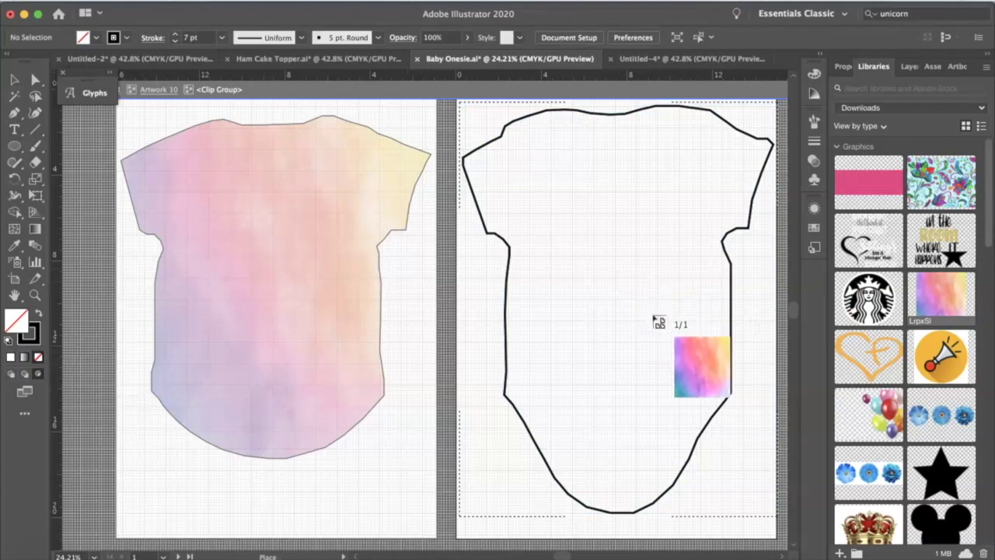
left_click(558, 220)
left_click_drag(611, 340, 554, 229)
left_click_drag(729, 382, 758, 516)
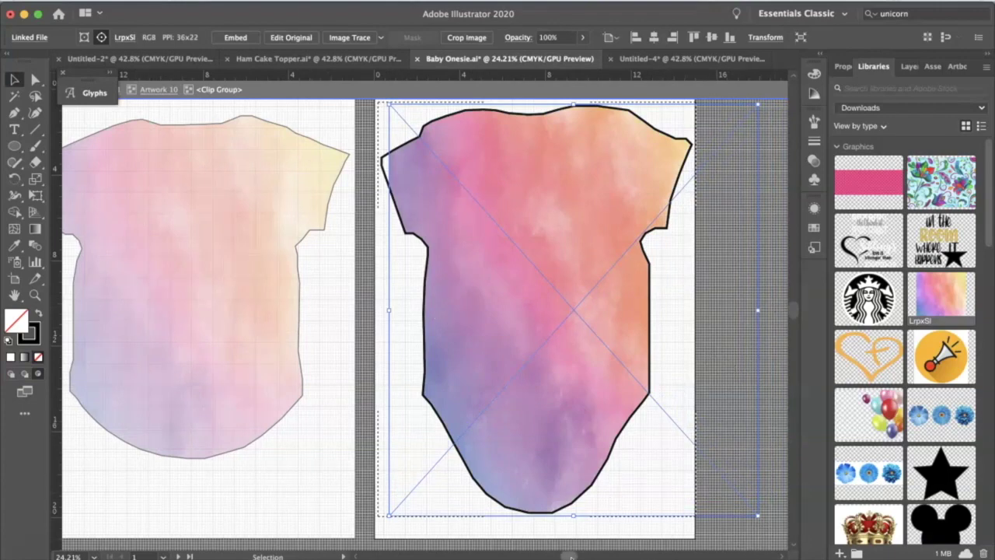
scroll(568, 557, "left", 3)
scroll(568, 556, "left", 6)
double_click(119, 404)
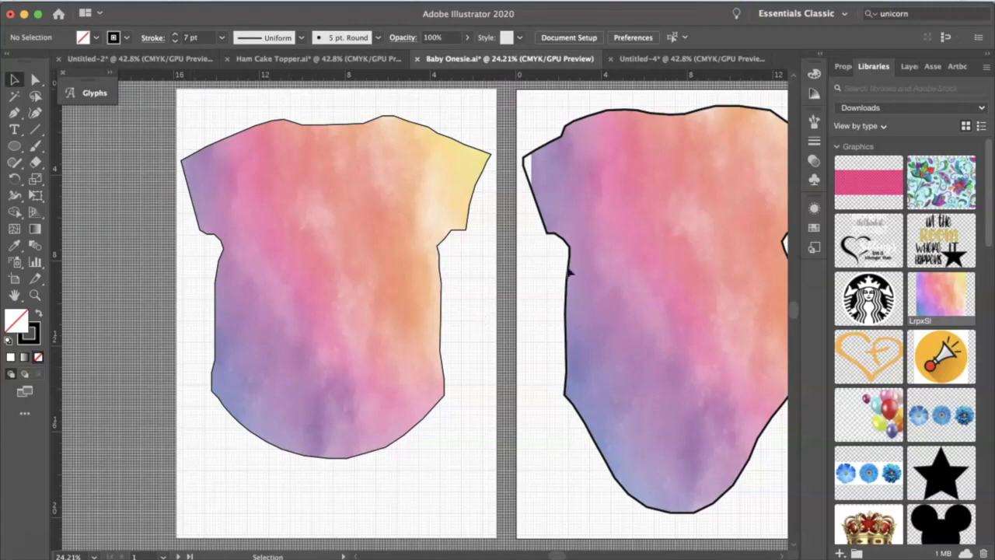
left_click(655, 207)
left_click_drag(522, 105, 518, 103)
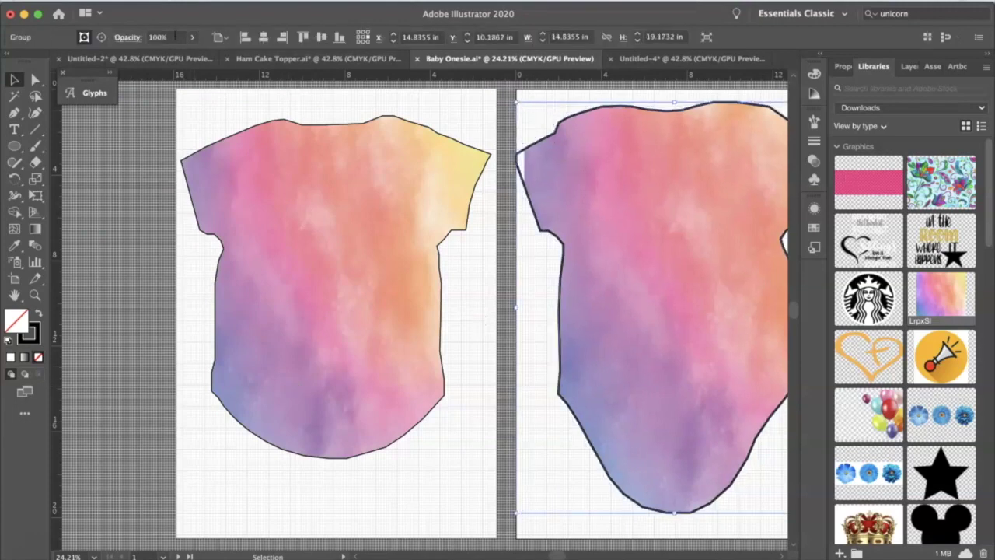
left_click(133, 2)
left_click(202, 10)
Isolate the longer onesie's watercolor image and extend its upper-left corner to the artboard edge so it covers the sleeve
double_click(649, 226)
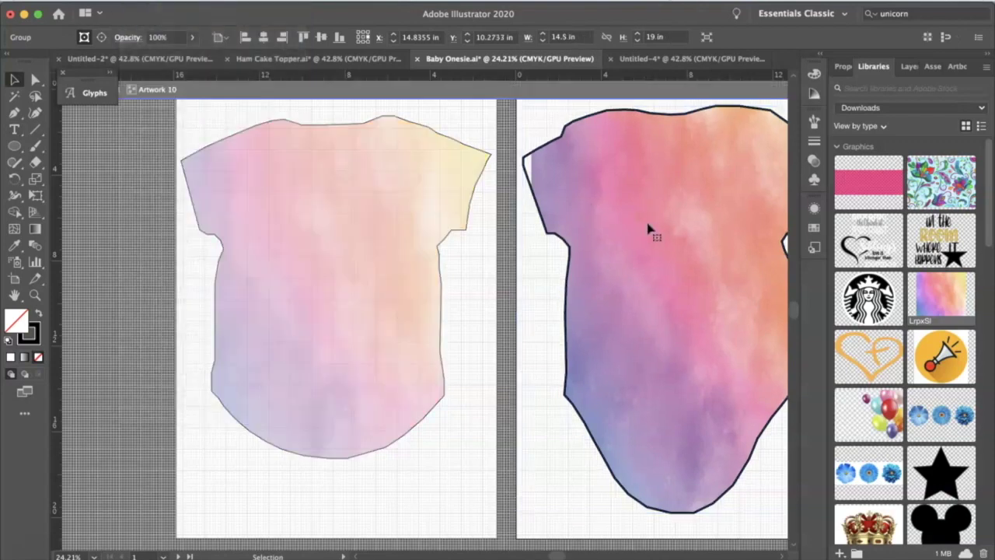
left_click(653, 212)
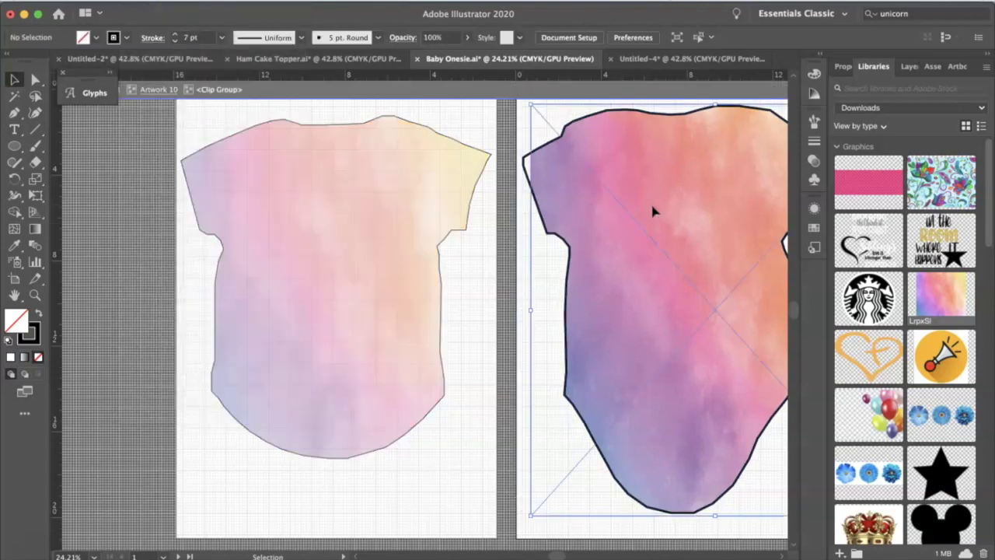
left_click_drag(525, 103, 517, 101)
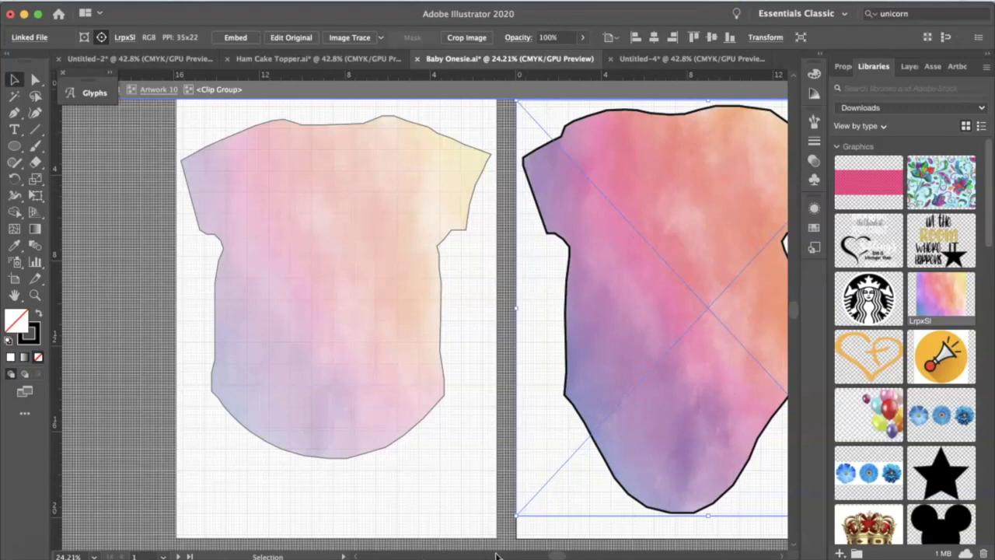
scroll(557, 557, "right", 5)
scroll(556, 556, "left", 3)
scroll(557, 557, "left", 1)
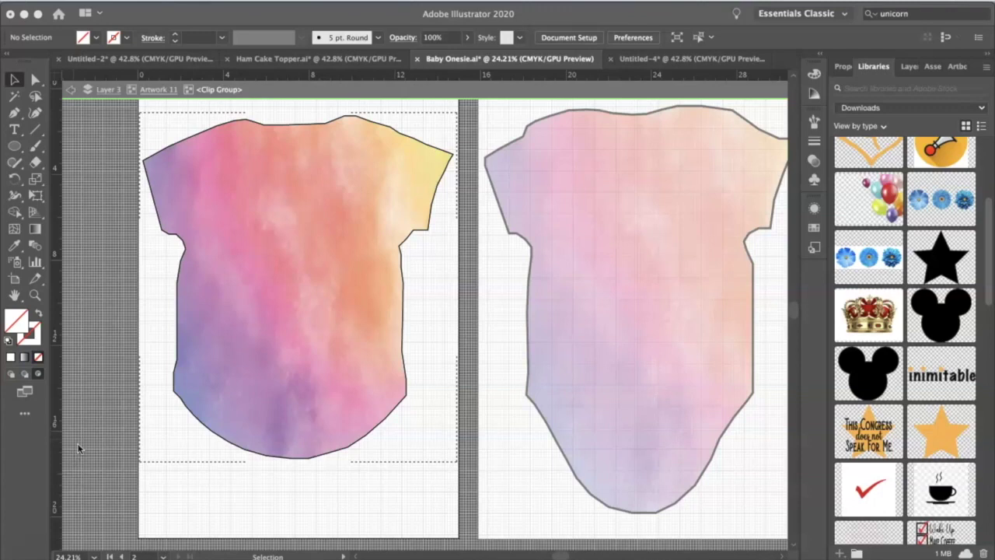
Place the image Word Art-3.png inside the shorter onesie's outline path, over its watercolor fill
left_click(173, 240)
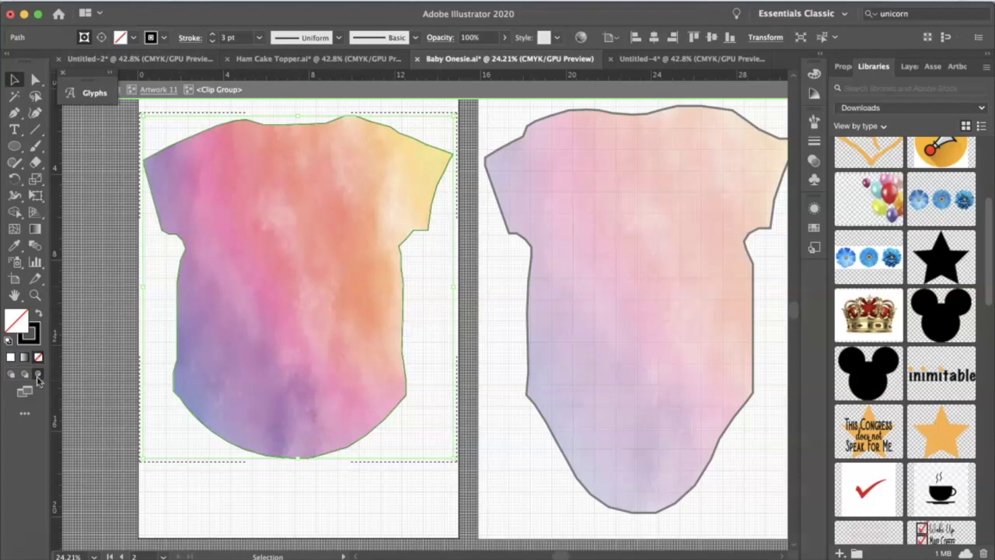
left_click(107, 6)
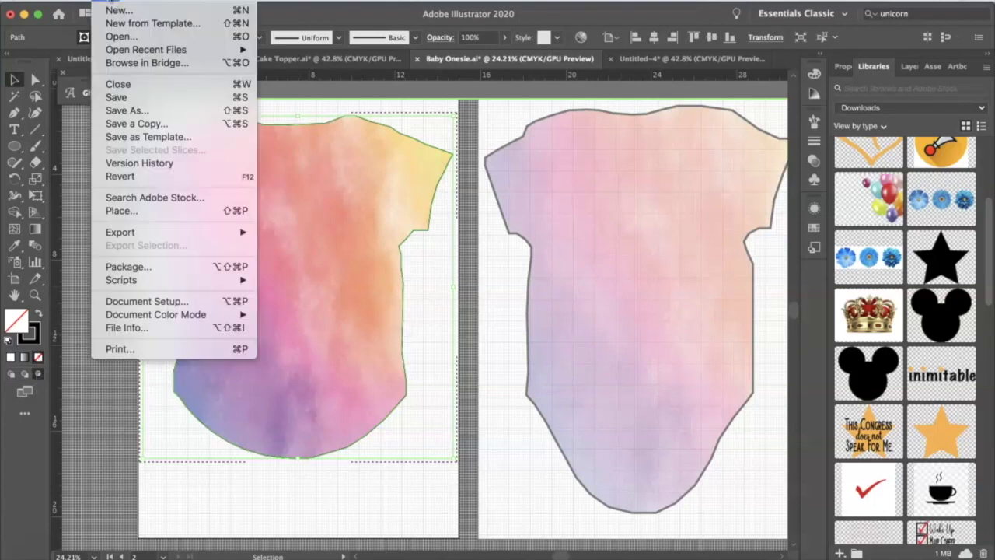
left_click(121, 211)
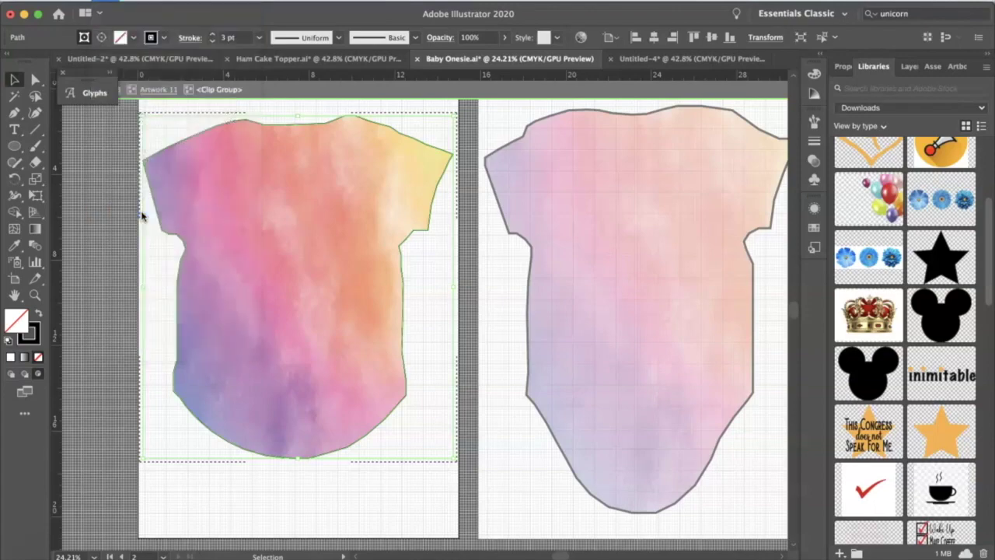
double_click(376, 103)
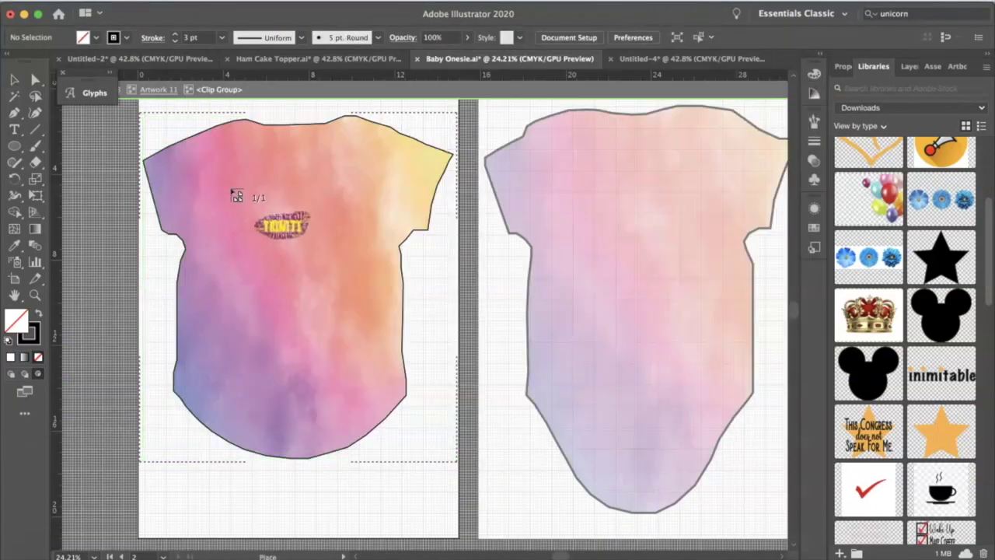
left_click(231, 187)
Scale the word art to fit the shorter onesie's body width, position it across the chest, and leave isolation mode
left_click_drag(315, 252, 257, 255)
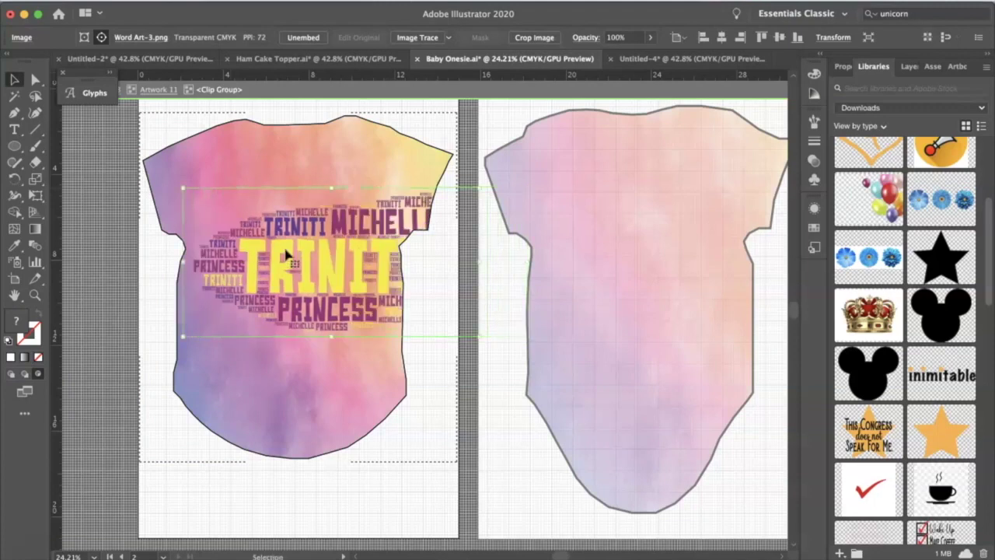
left_click_drag(467, 188, 401, 178)
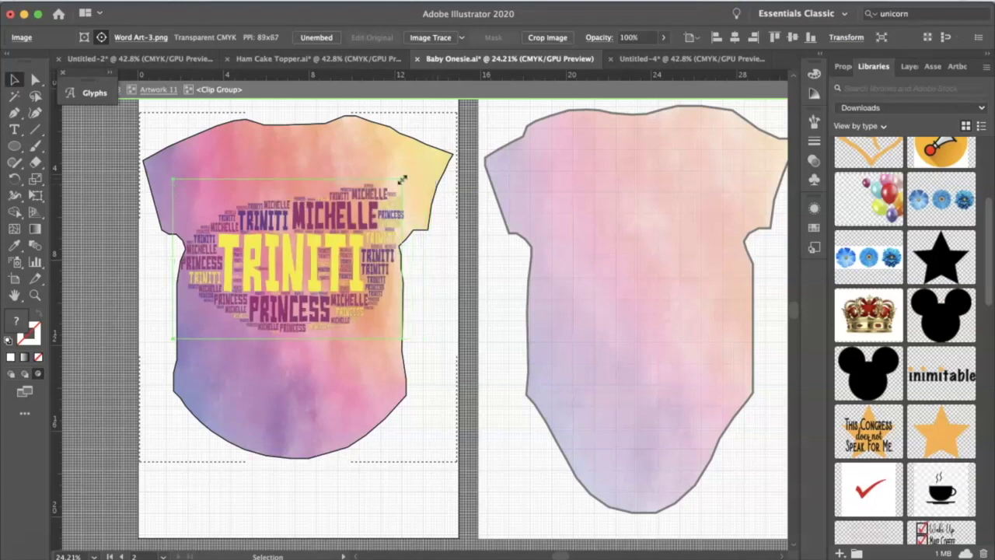
left_click_drag(173, 181, 185, 187)
mouse_move(304, 246)
left_mouse_down()
mouse_move(296, 243)
mouse_move(305, 232)
left_mouse_up()
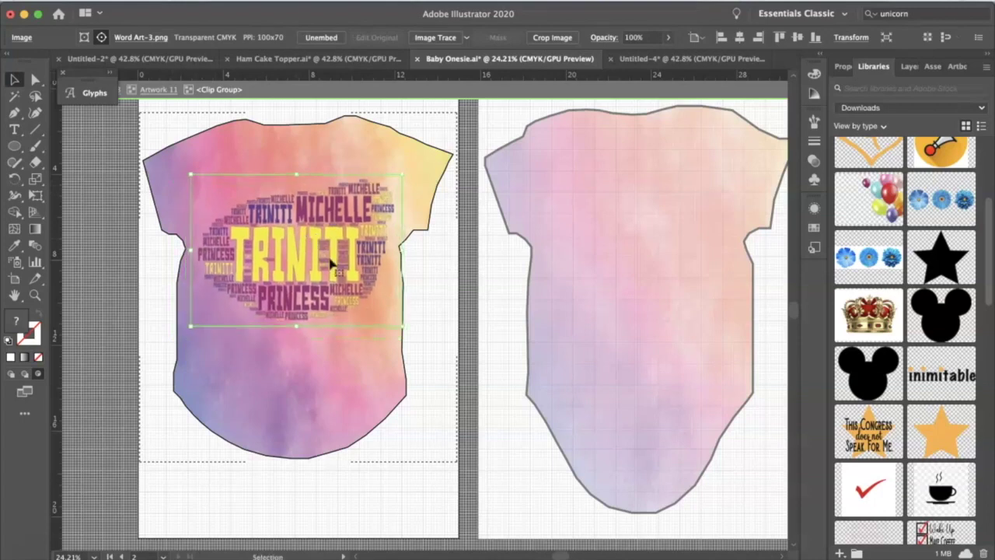
left_click_drag(190, 325, 187, 327)
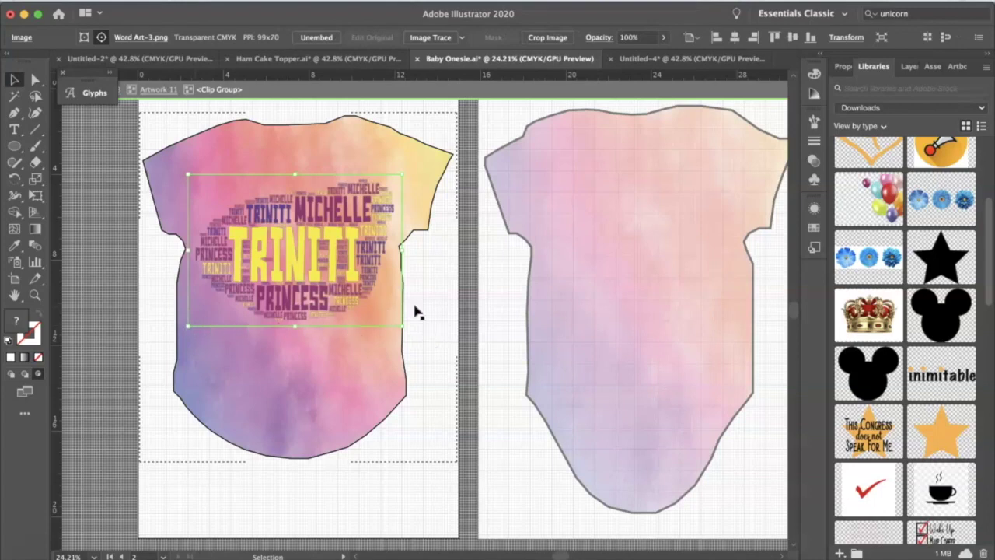
left_click(109, 494)
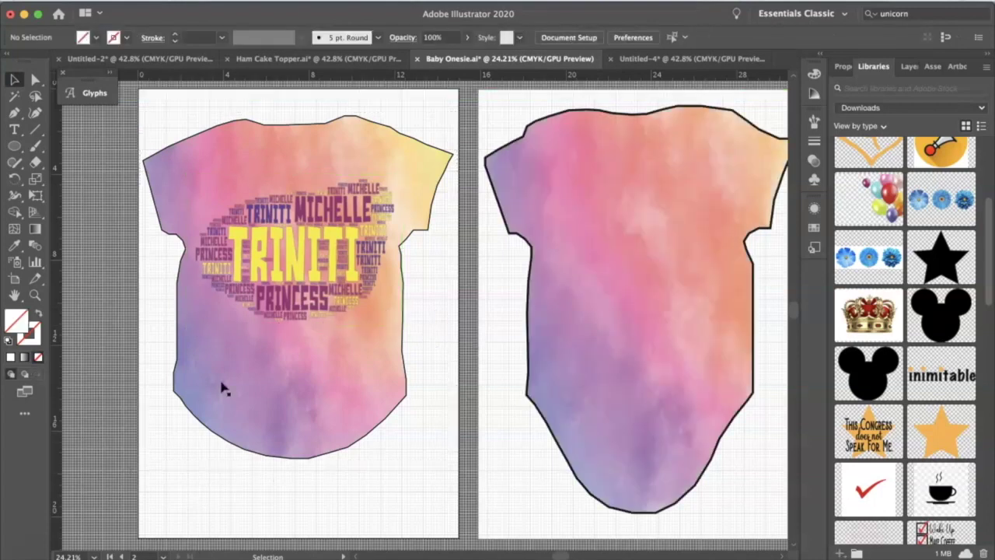
left_click(272, 303)
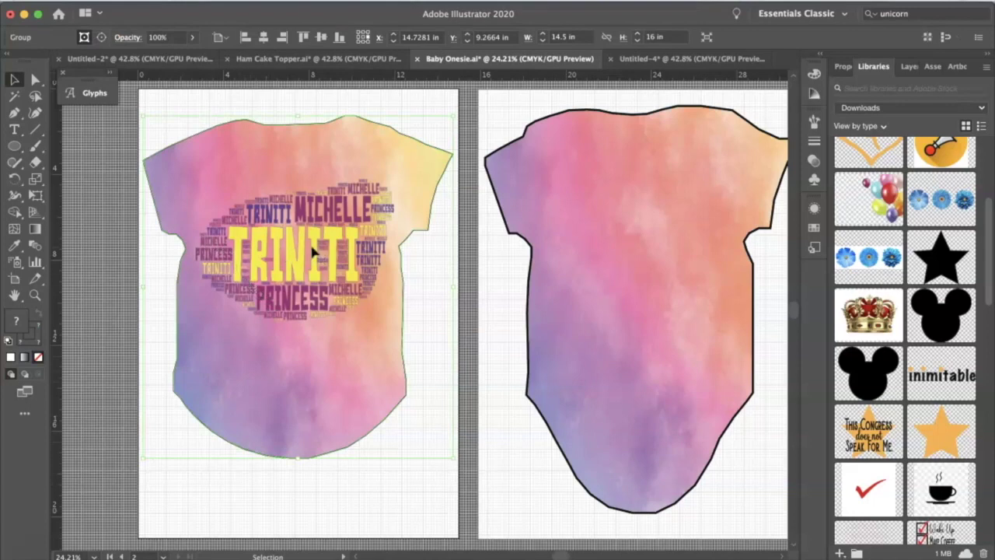
left_click(171, 0)
mouse_move(184, 36)
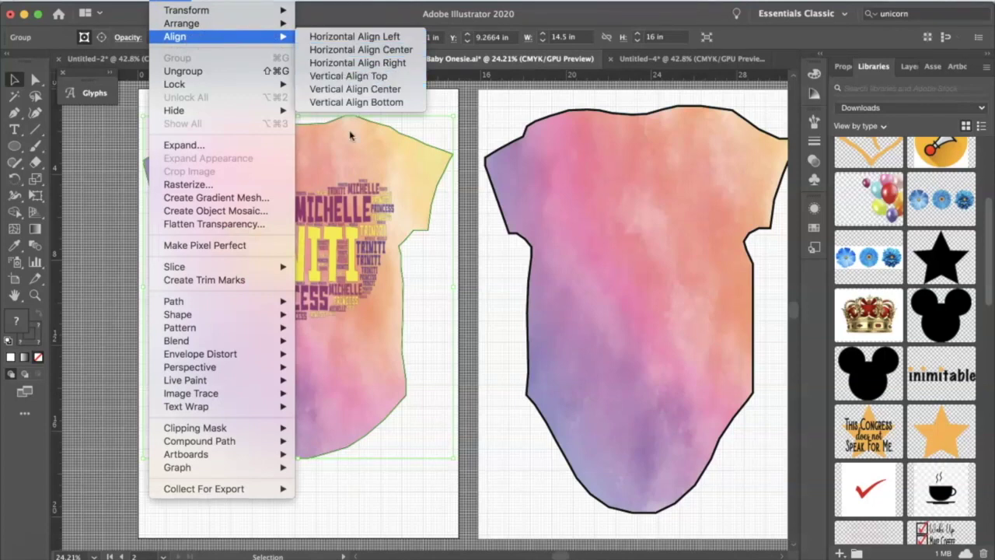
left_click(108, 211)
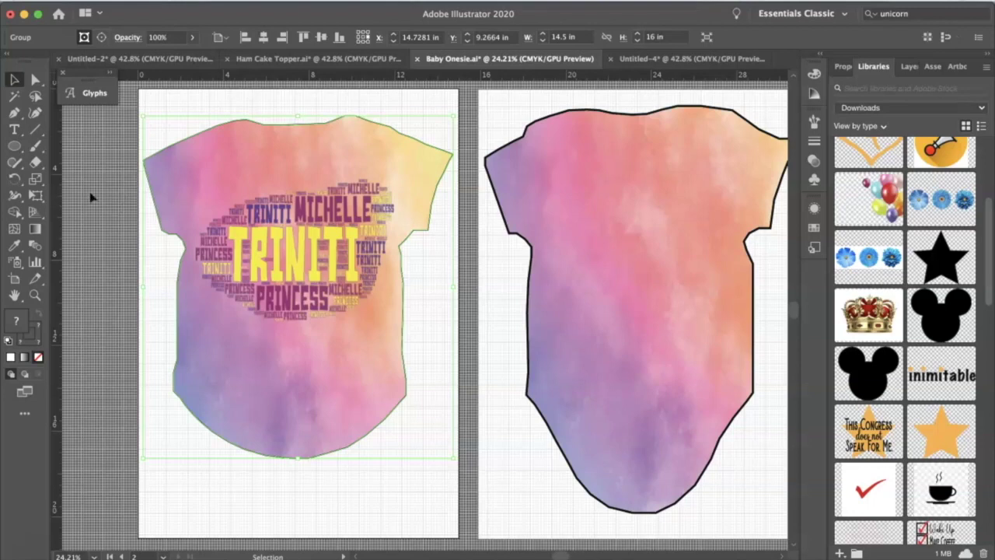
Open the document's print settings, make the print ignore the artboards, and set the scaling to Tile Full Pages
left_click(106, 2)
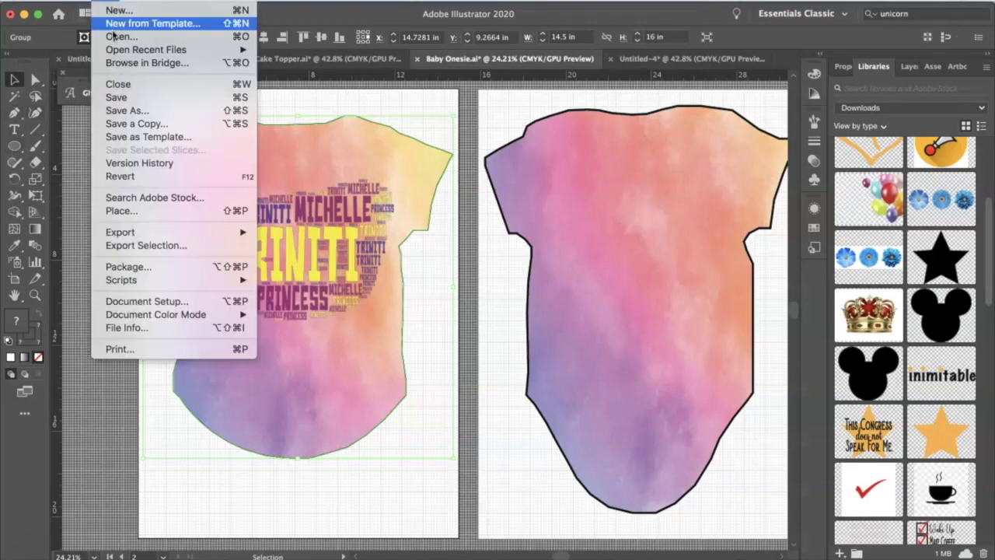
left_click(154, 349)
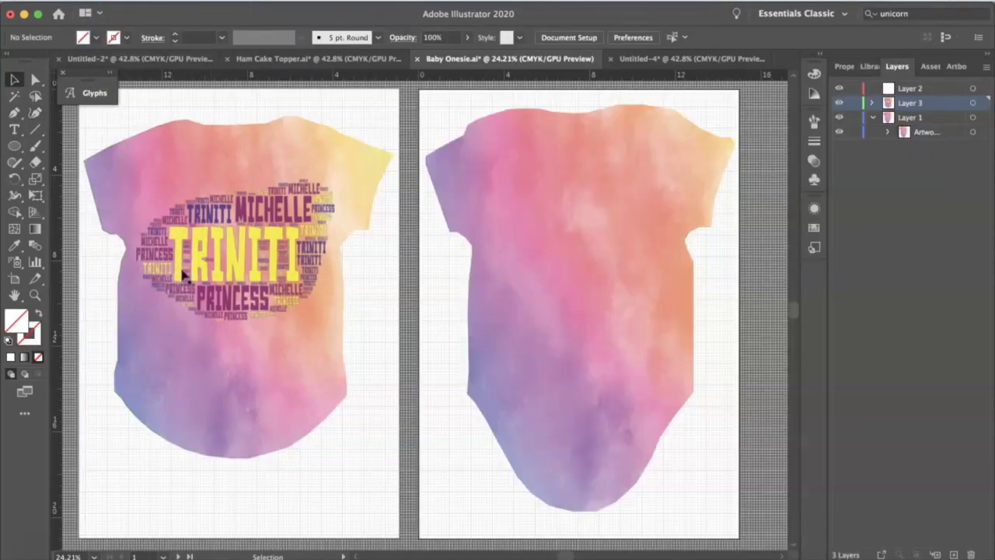
left_click(105, 2)
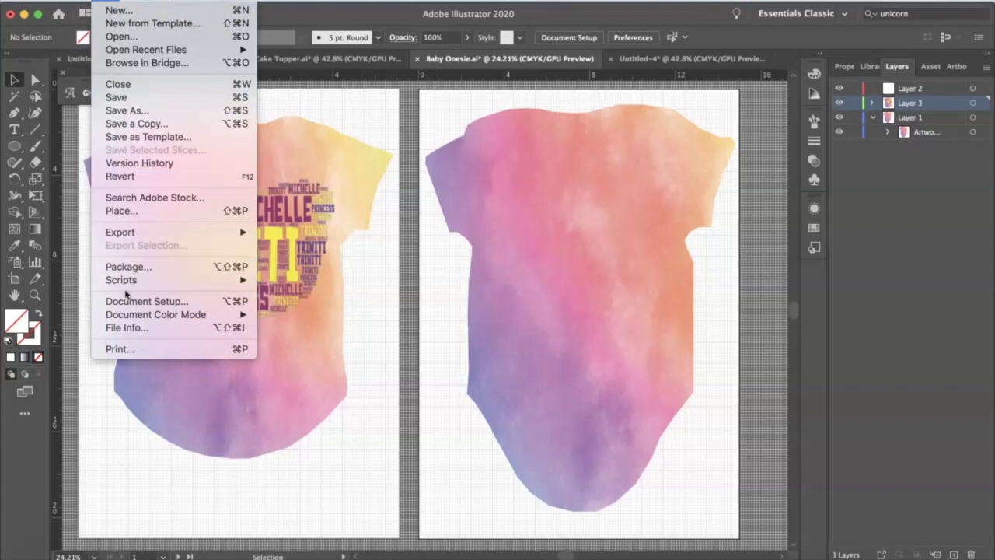
left_click(124, 346)
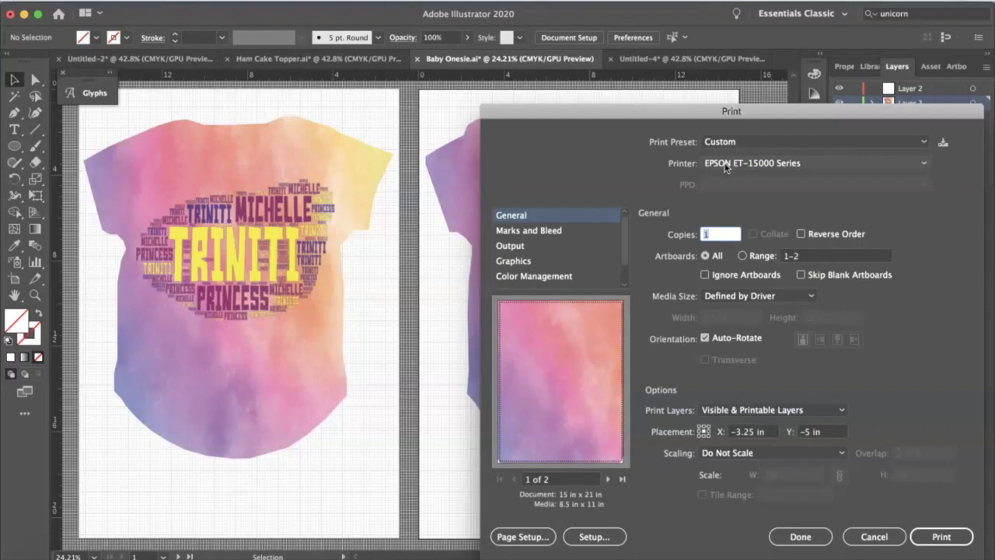
left_click(705, 275)
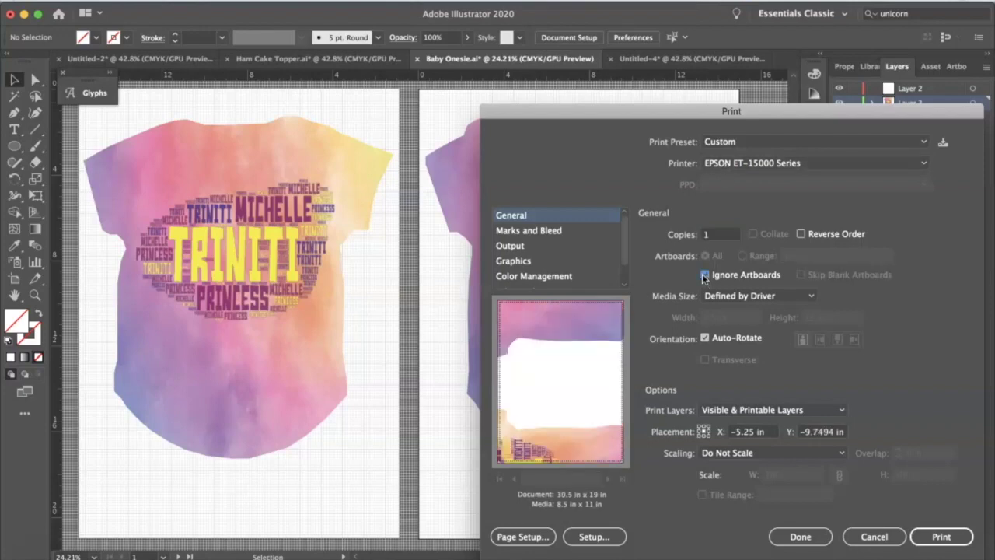
mouse_move(563, 402)
left_mouse_down()
mouse_move(593, 382)
mouse_move(568, 405)
mouse_move(581, 393)
left_mouse_up()
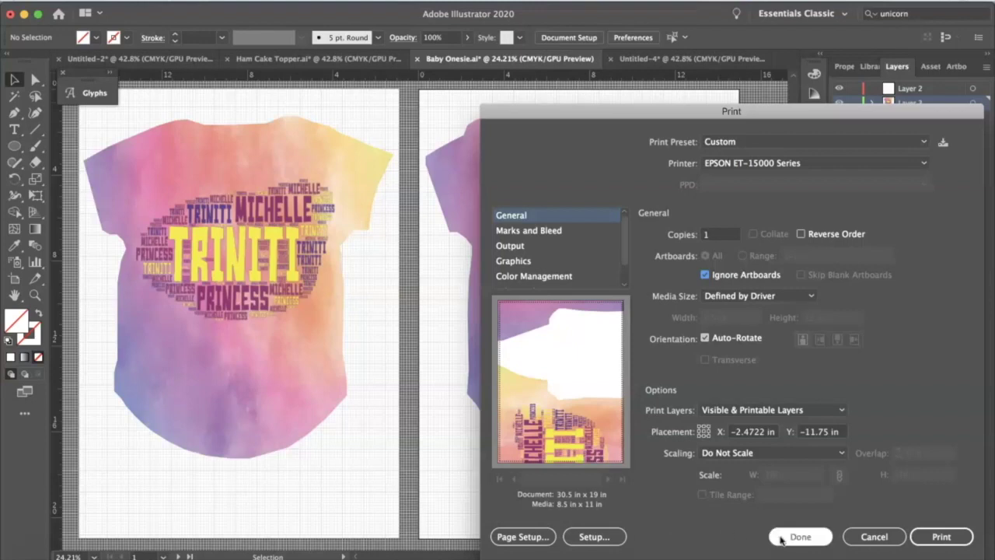
left_click(846, 455)
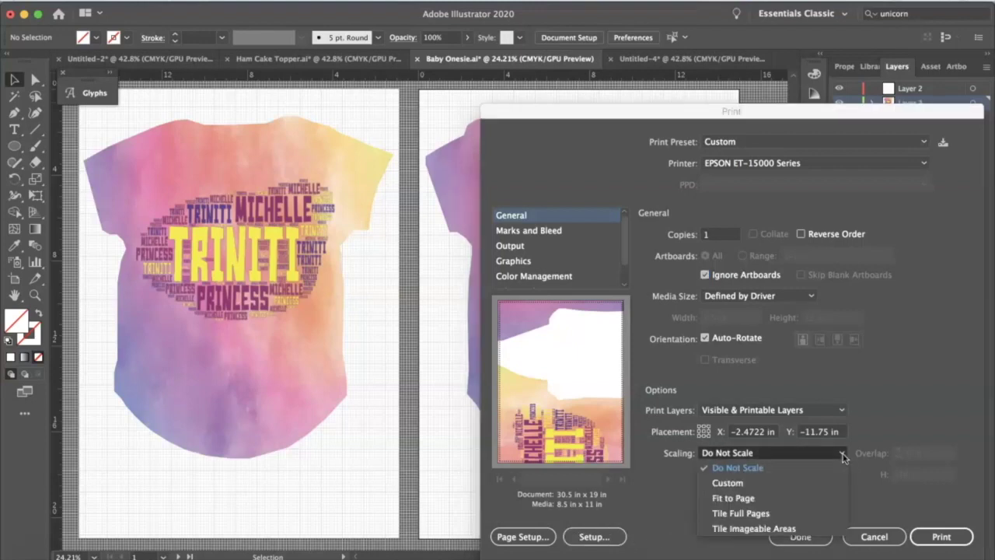
left_click(801, 514)
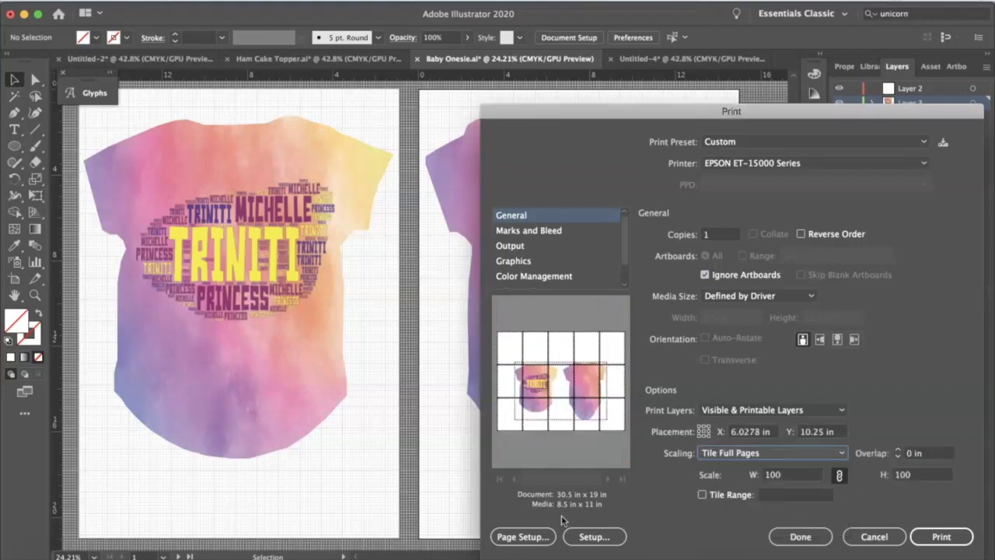
Set the paper size to Super B (13 x 19 in) and move the artwork to about X 0.89 in, Y 0.43 in on the tiled preview
left_click(547, 535)
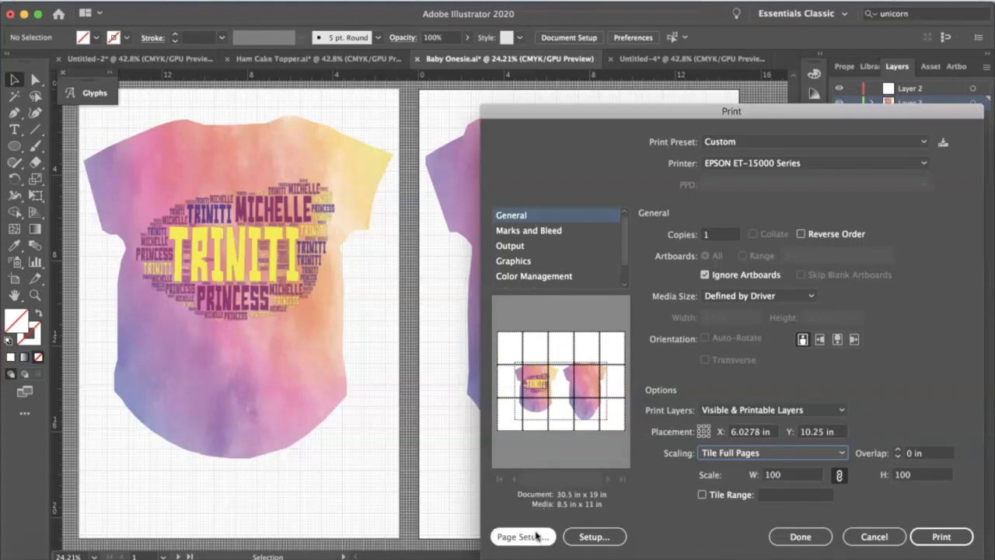
left_click(751, 363)
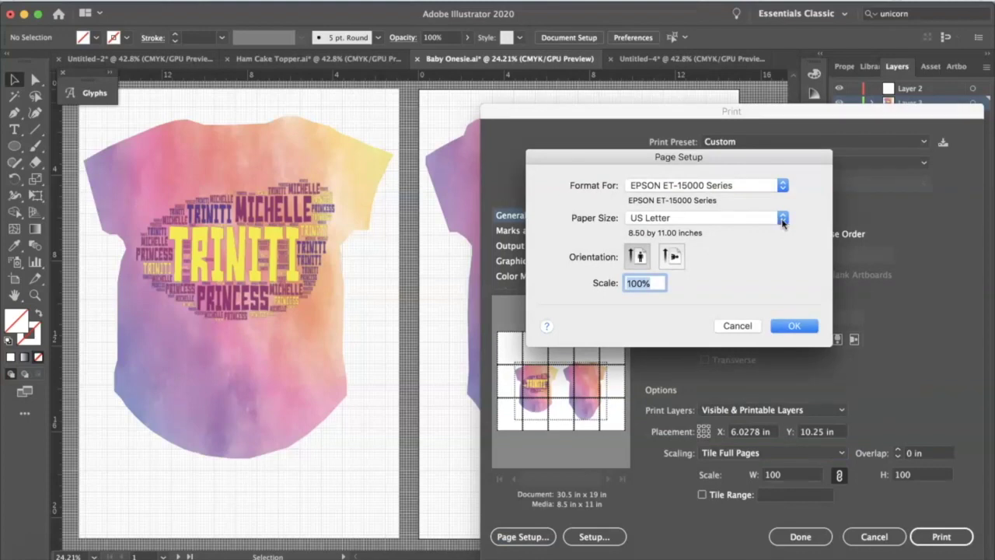
left_click(783, 220)
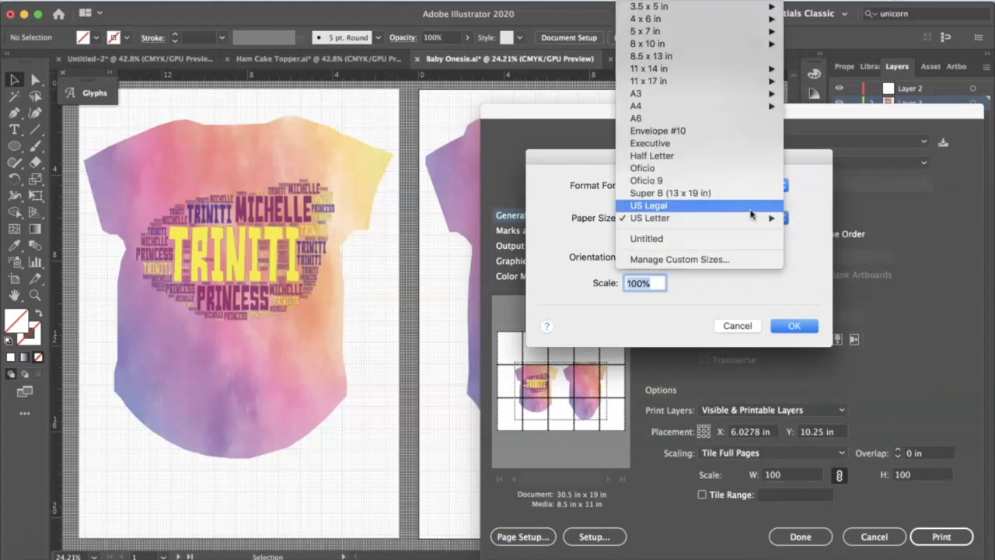
left_click(744, 194)
left_click(793, 326)
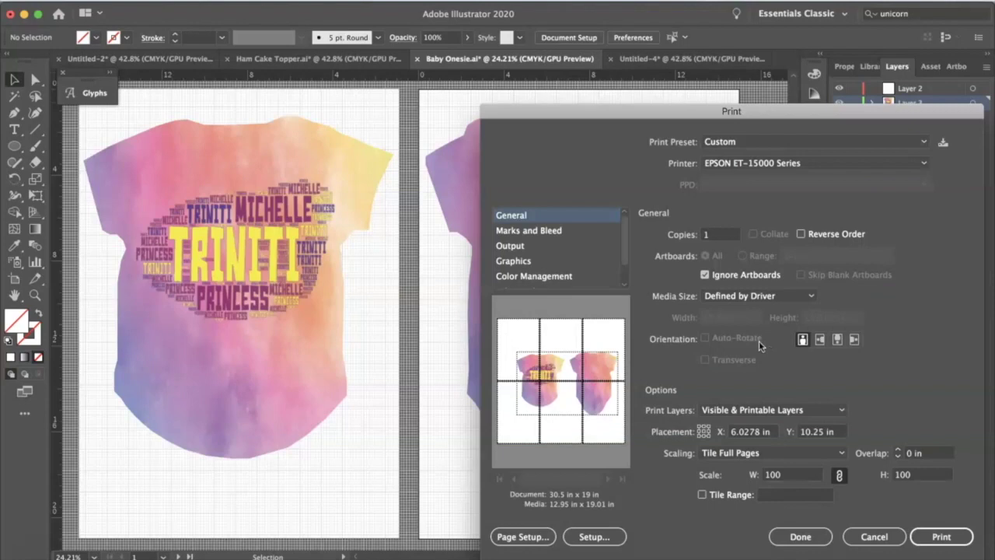
left_click_drag(584, 385, 568, 354)
Continue to the system printer setup and apply the Sublimation Printing preset
left_click(595, 540)
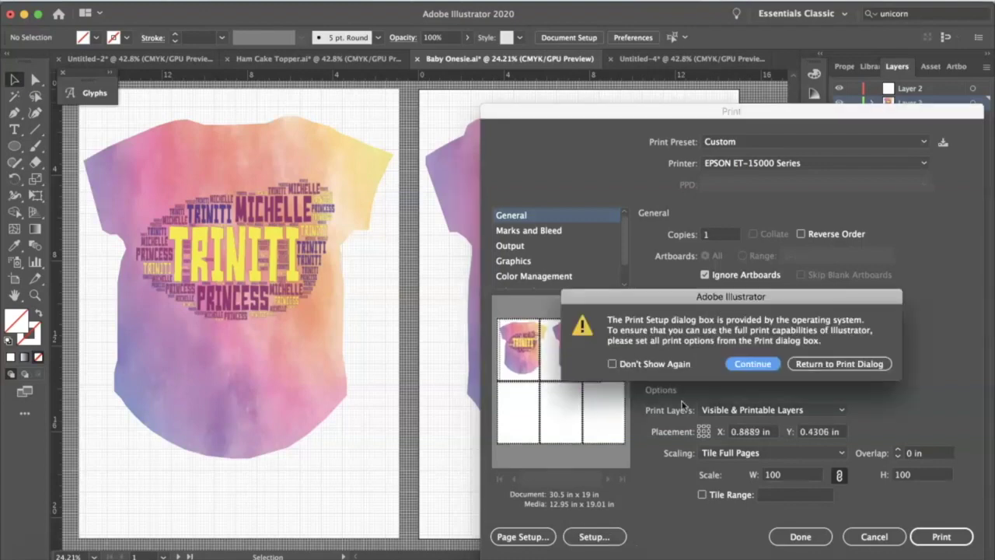
left_click(753, 364)
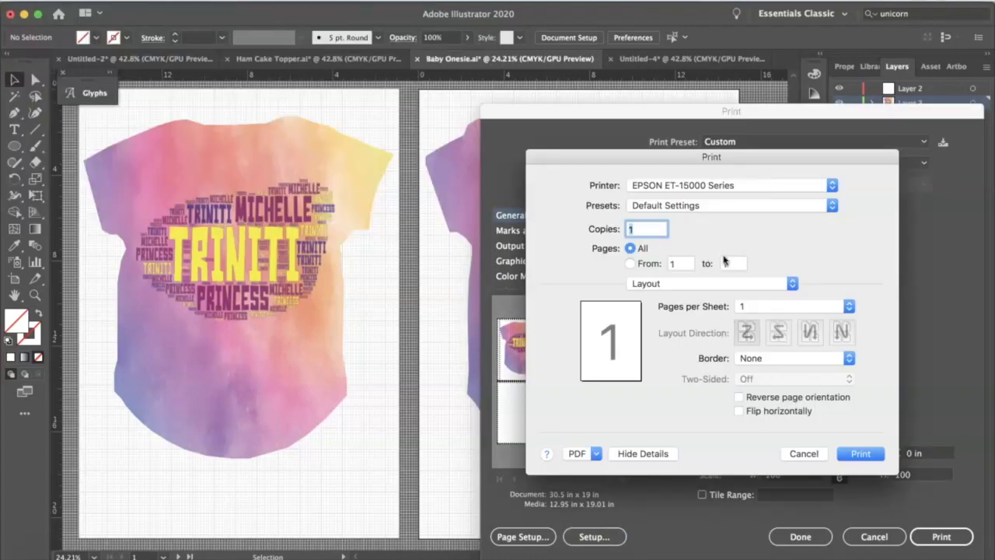
left_click(832, 205)
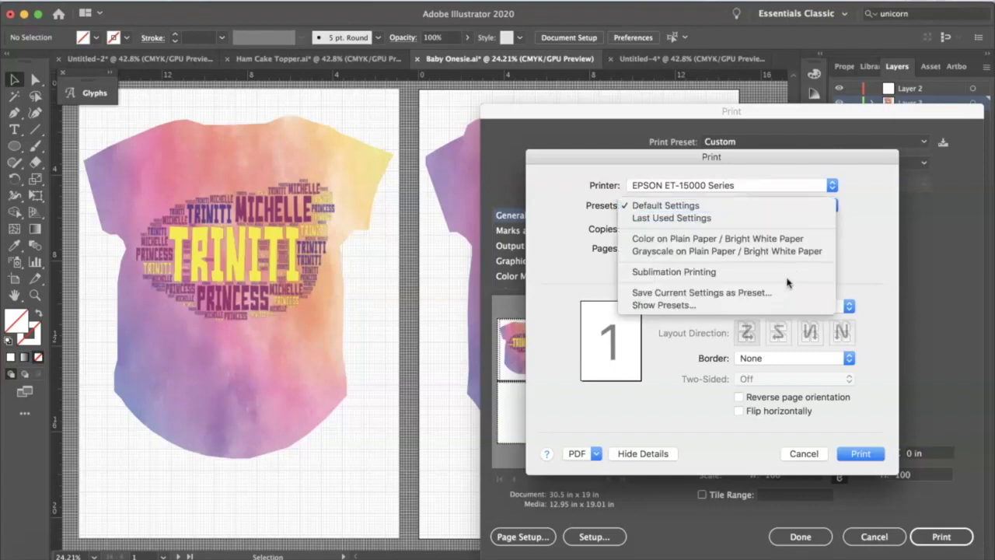
left_click(787, 272)
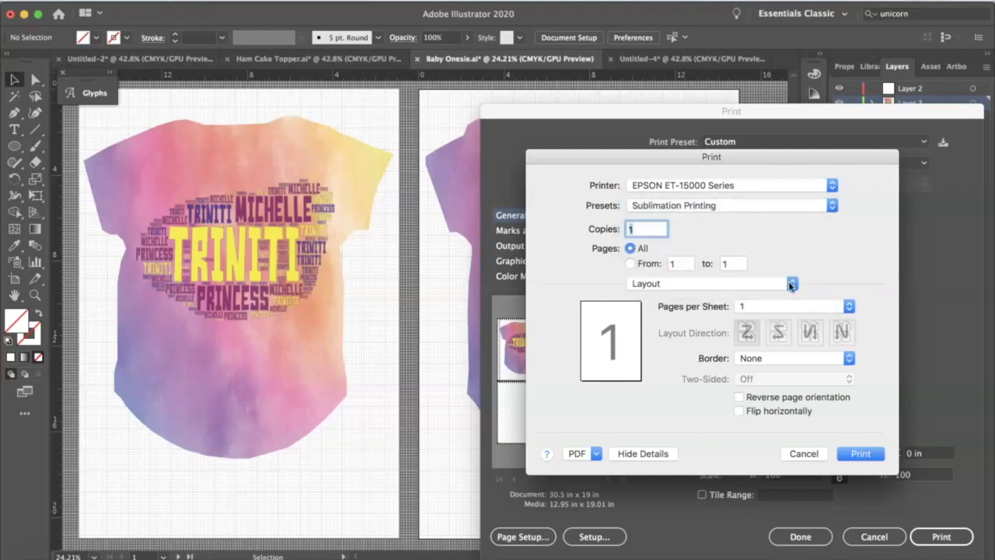
Set the paper source to Paper Tray in the printer's Print Settings
left_click(792, 284)
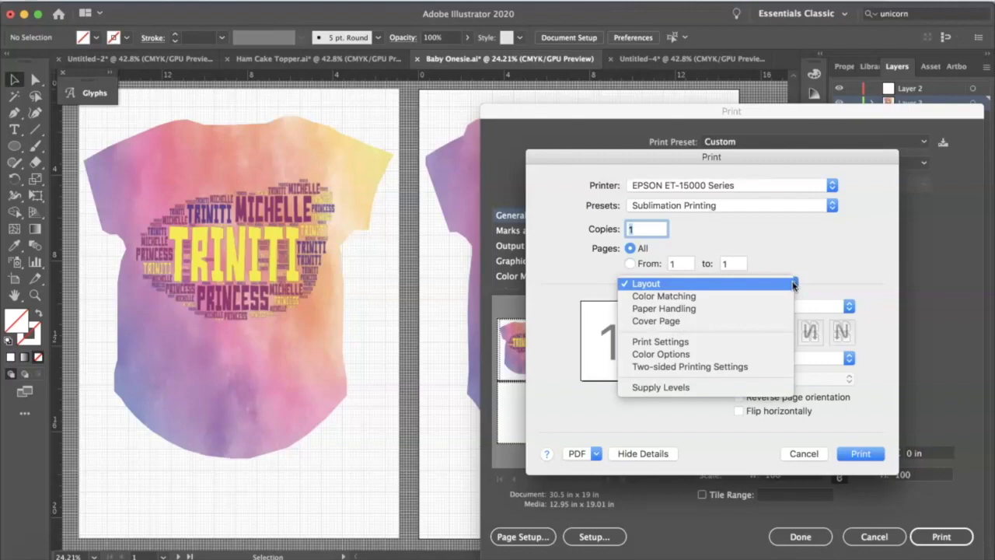
left_click(753, 343)
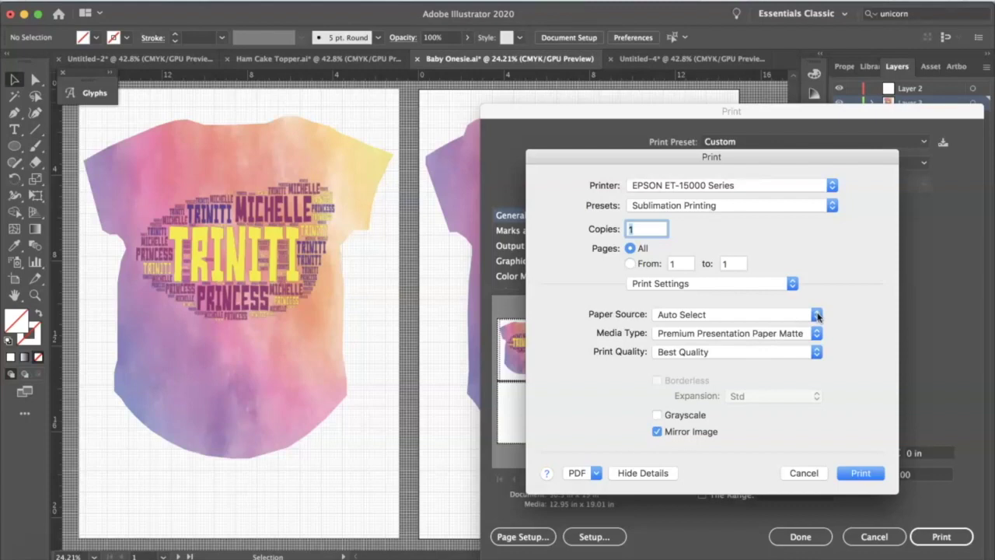
left_click(818, 315)
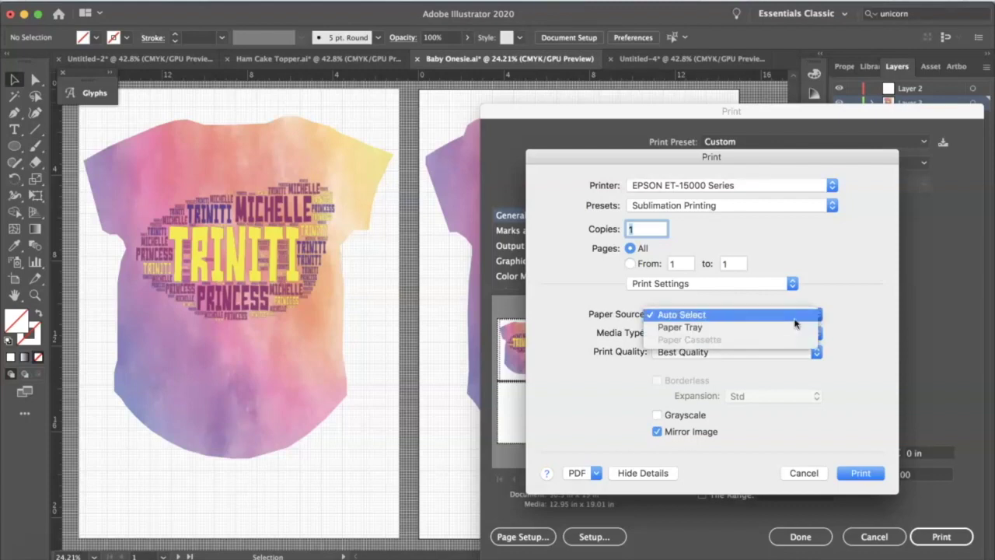
left_click(795, 327)
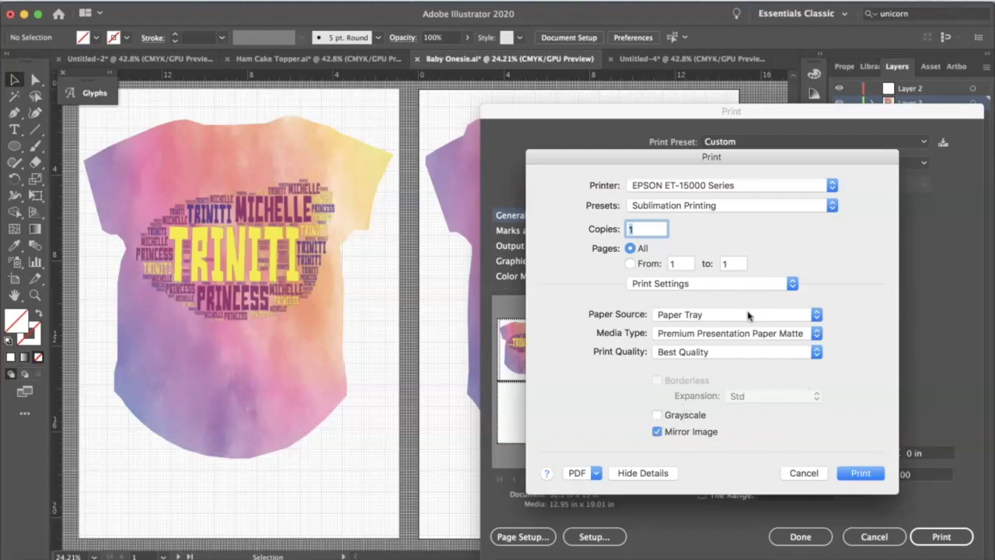
Show the printer's Color Options and accept the printer setup to return to the document's print settings
left_click(792, 285)
left_click(768, 297)
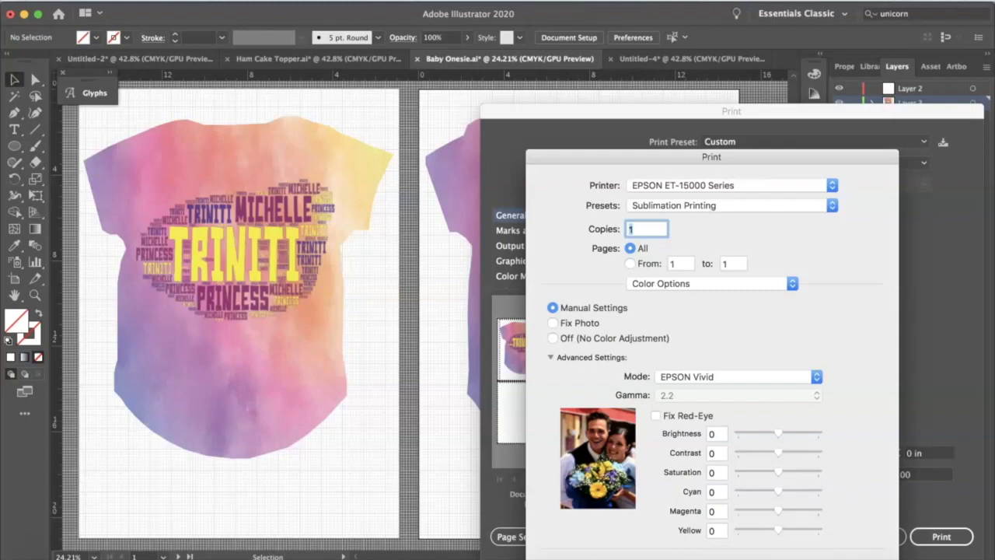
key("Return")
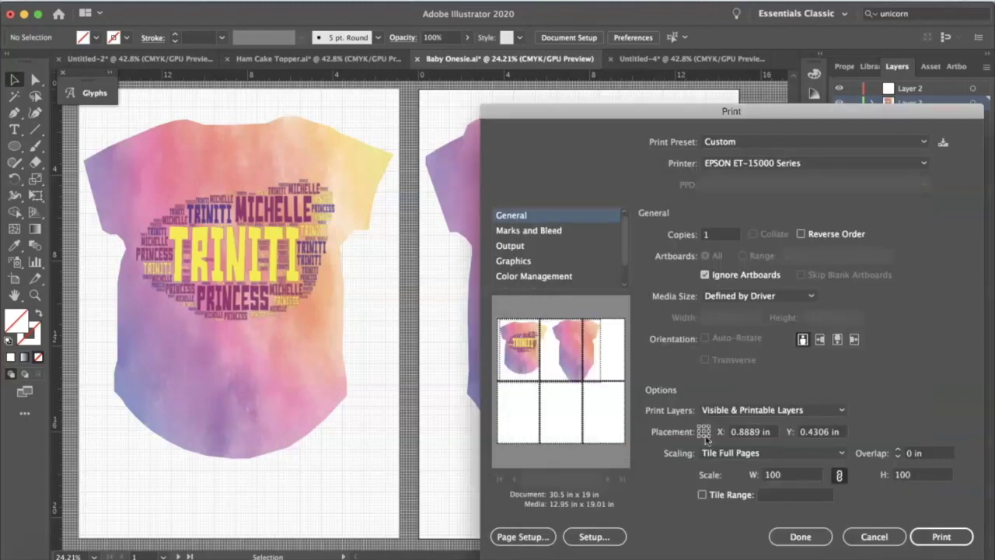